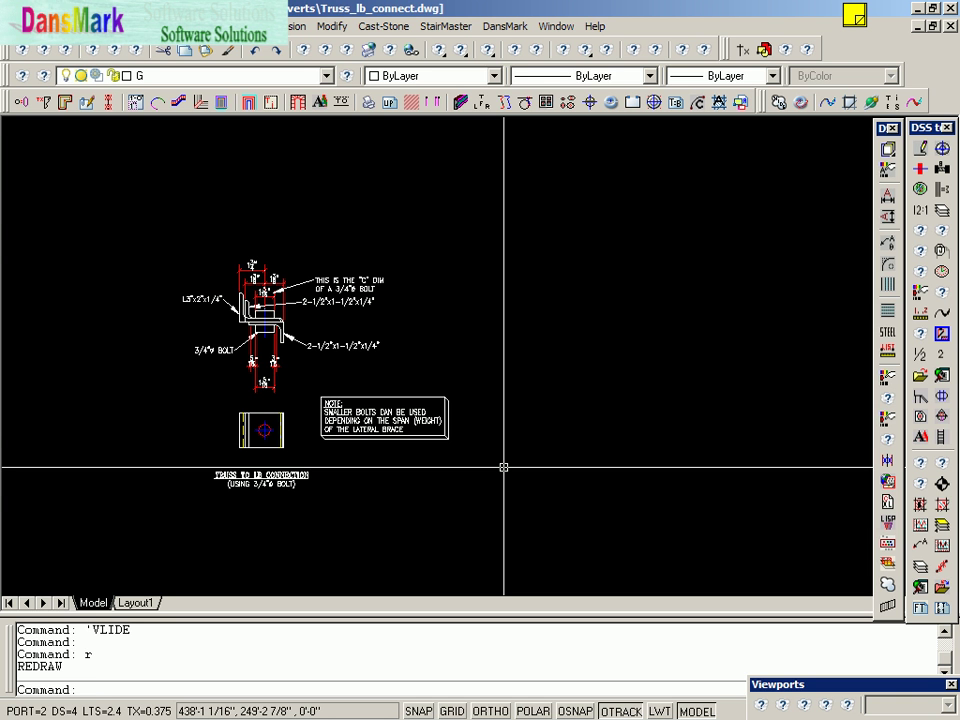
- Run XF and save the connection drawing as Clips1.dxf
text(xf)
key(Return)
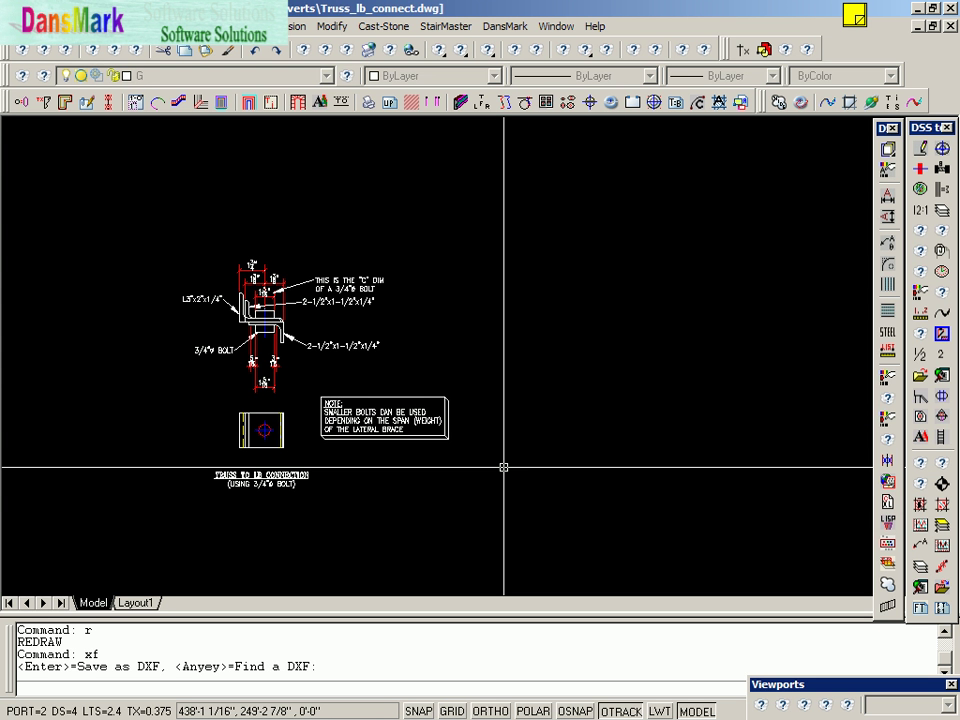
key(Return)
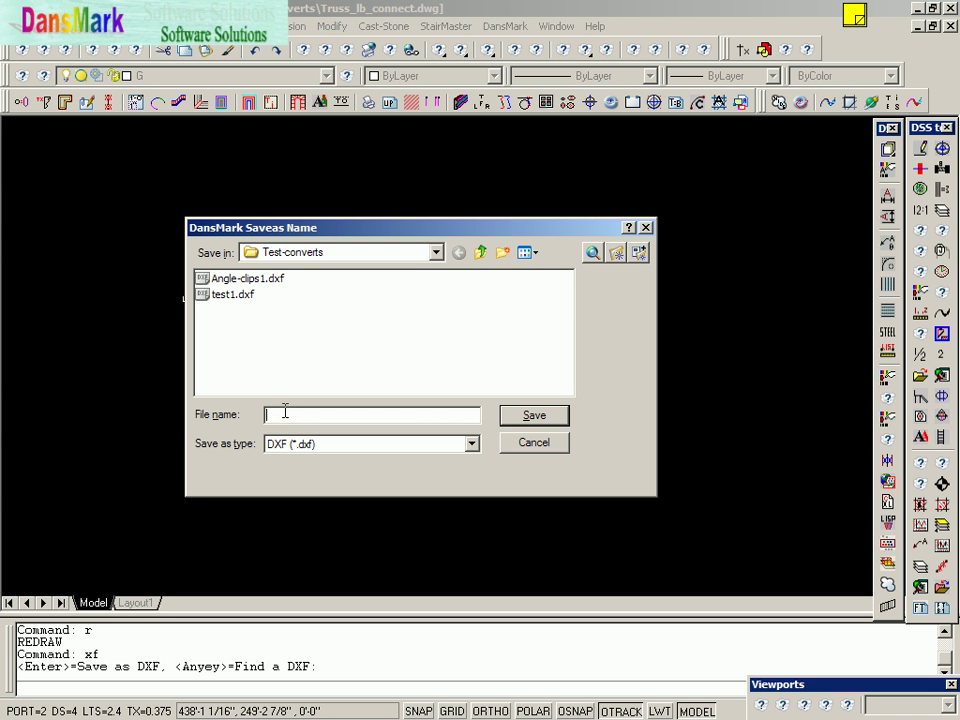
text(Clis1)
key(BackSpace)
key(BackSpace)
text(ps1)
click(512, 421)
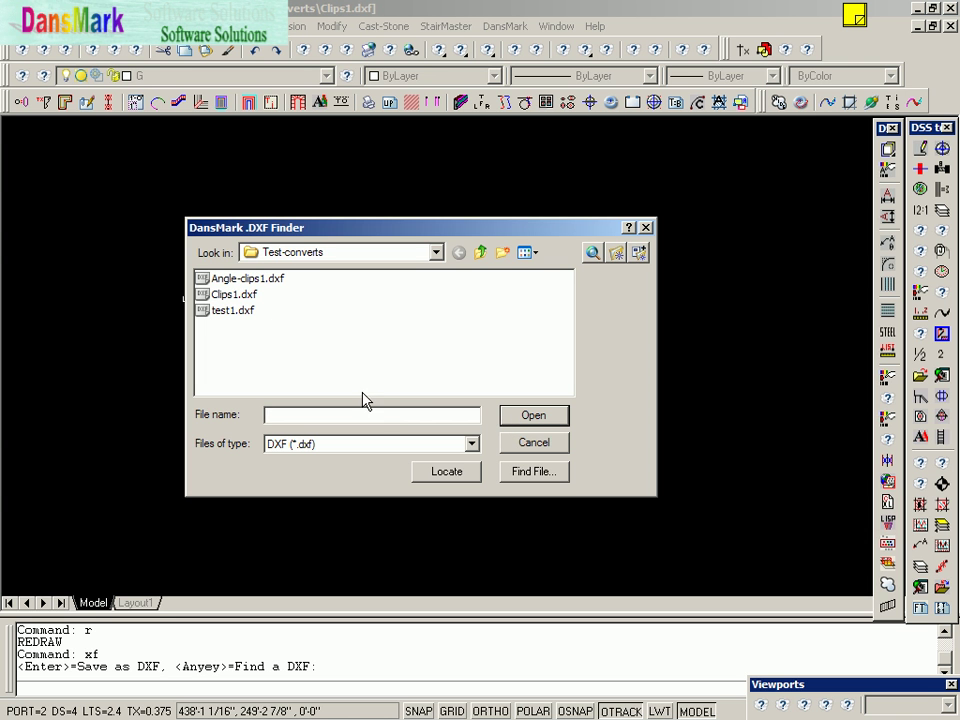
- Convert Clips1.dxf and save the resulting AutoLISP code as Clips1
double_click(238, 296)
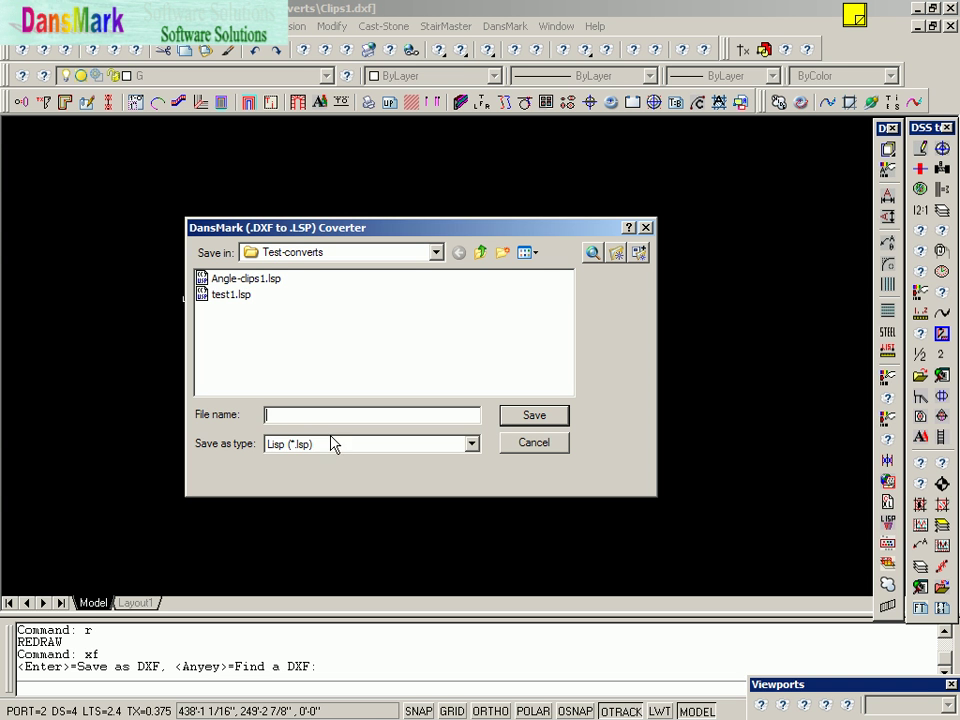
text(Clips)
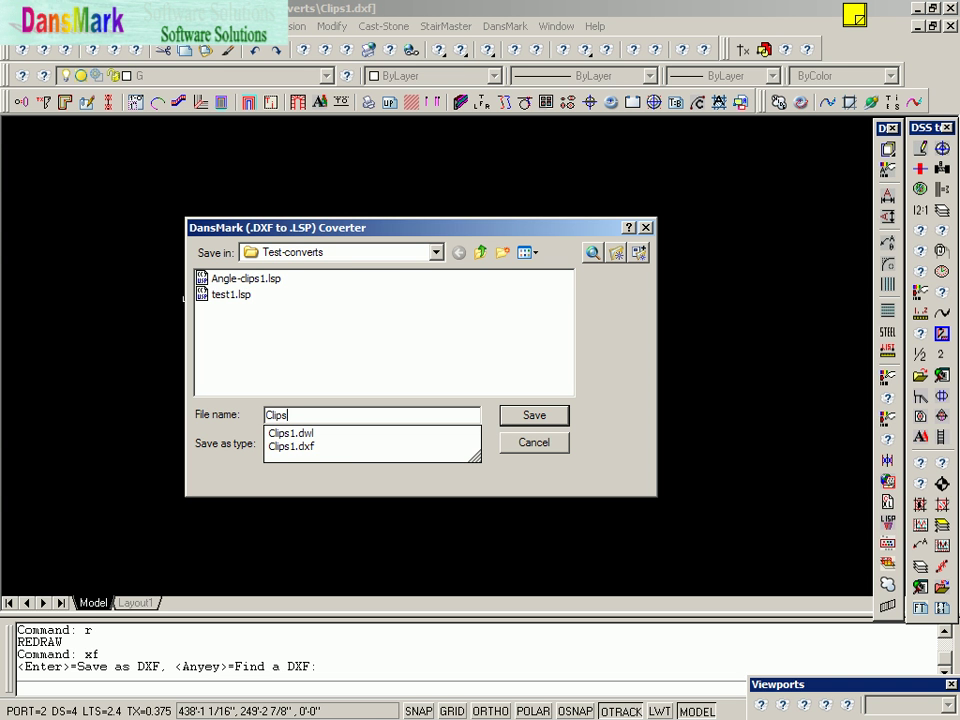
text(1)
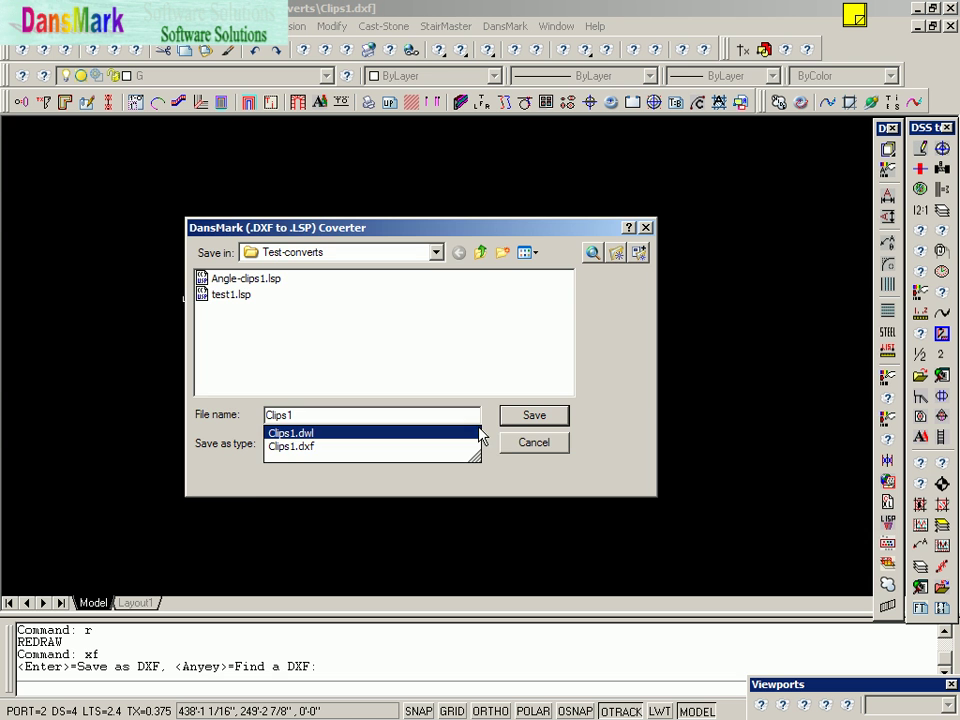
click(493, 455)
click(528, 418)
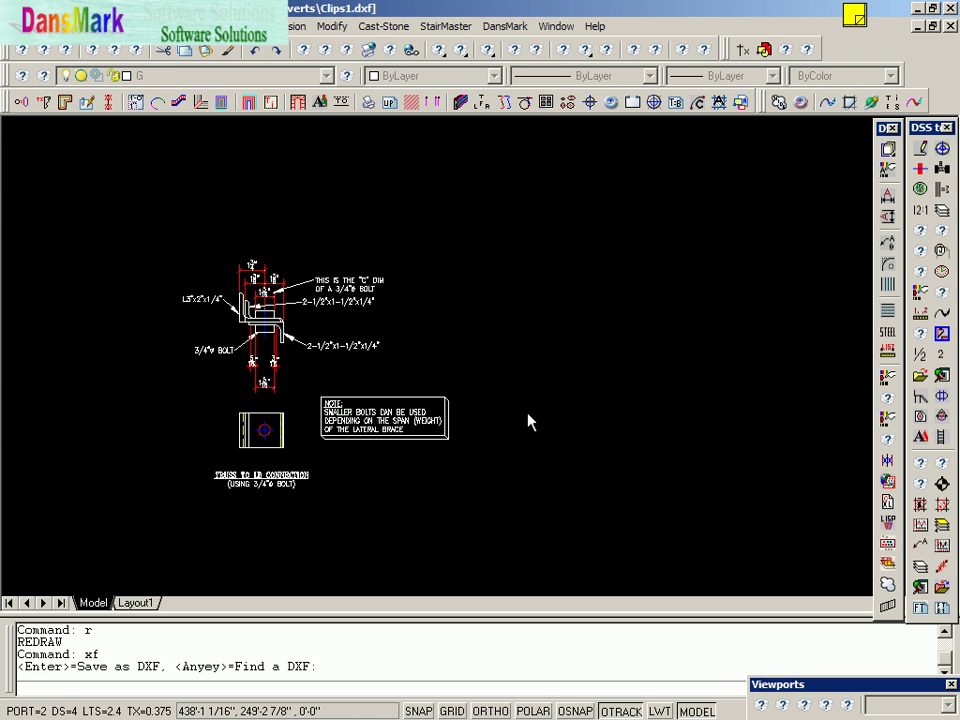
- Finish the conversion, then start opening a file in the Visual LISP editor
key(Return)
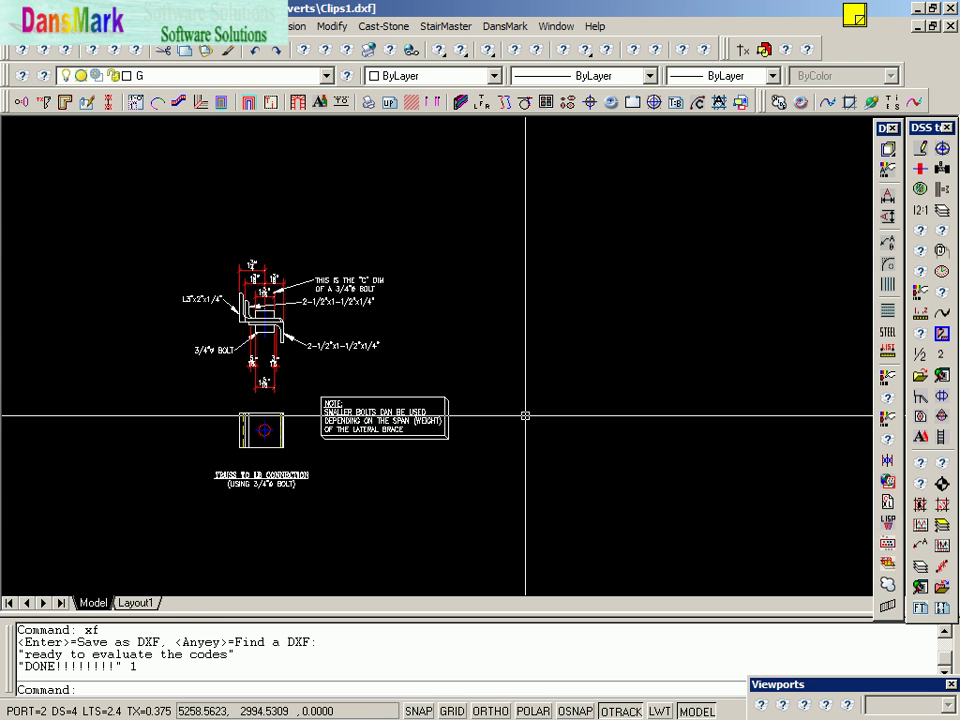
key(alt+Tab)
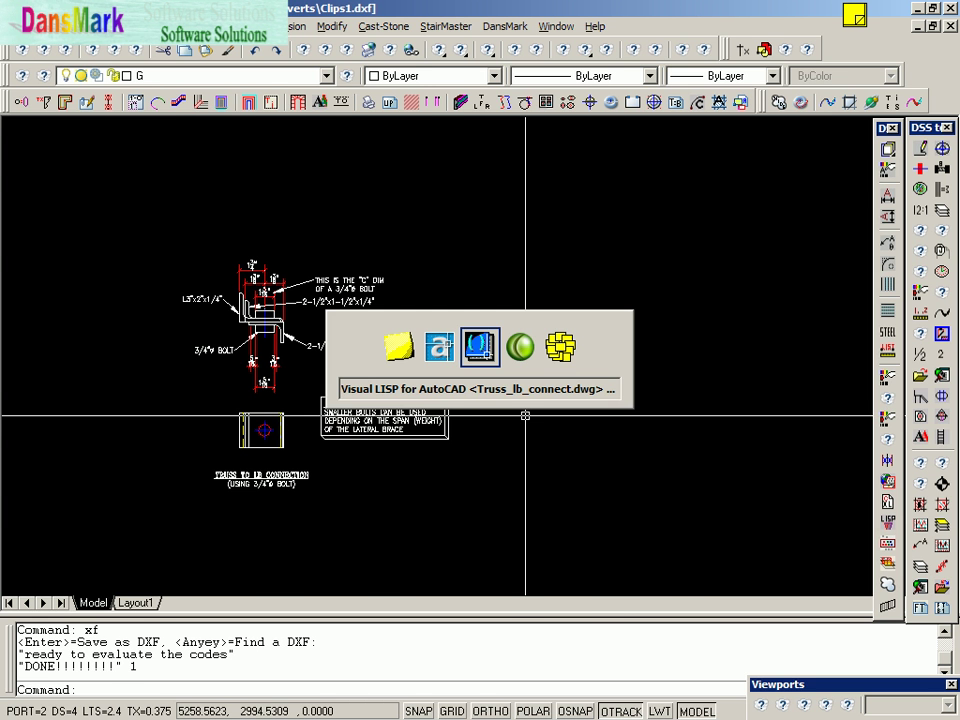
key(alt+f)
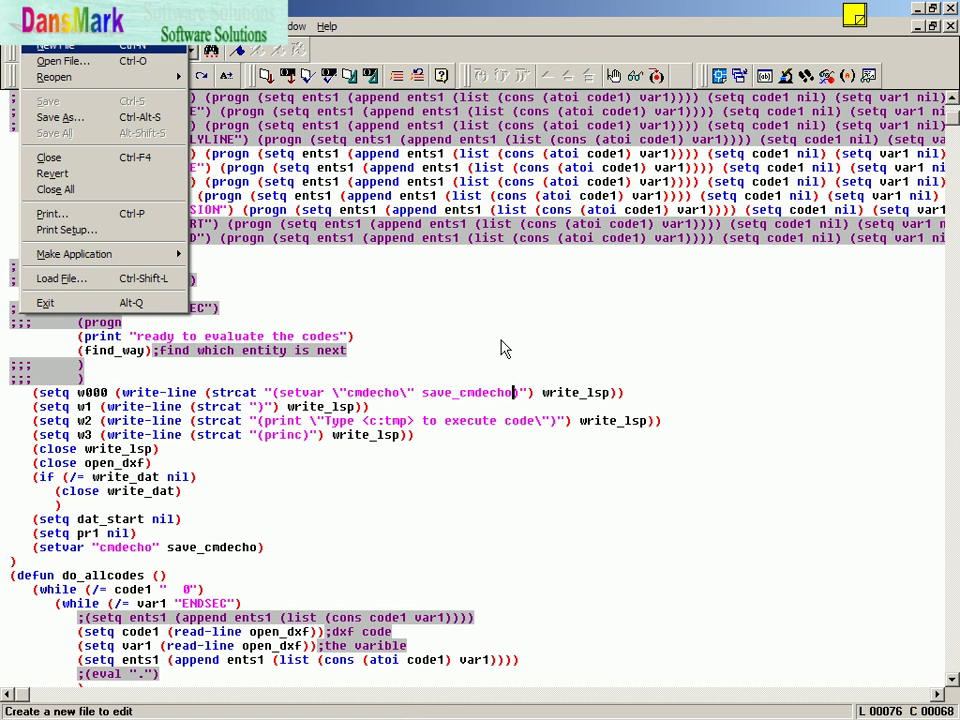
key(o)
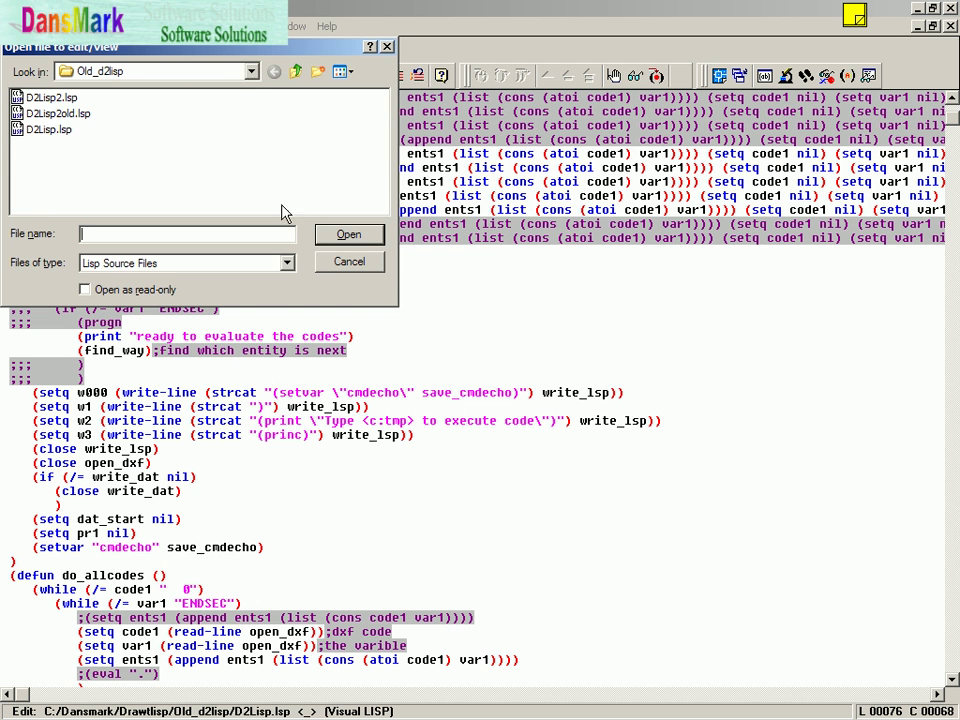
- Open Clips1.lsp from the Test-converts folder and load its code
click(294, 72)
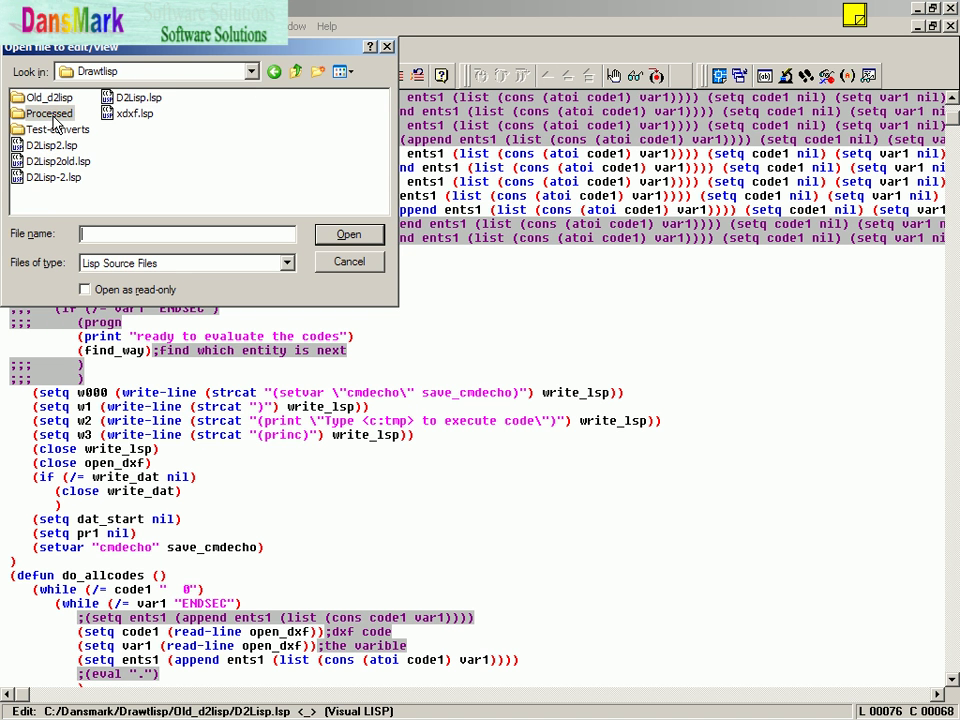
double_click(55, 122)
click(273, 71)
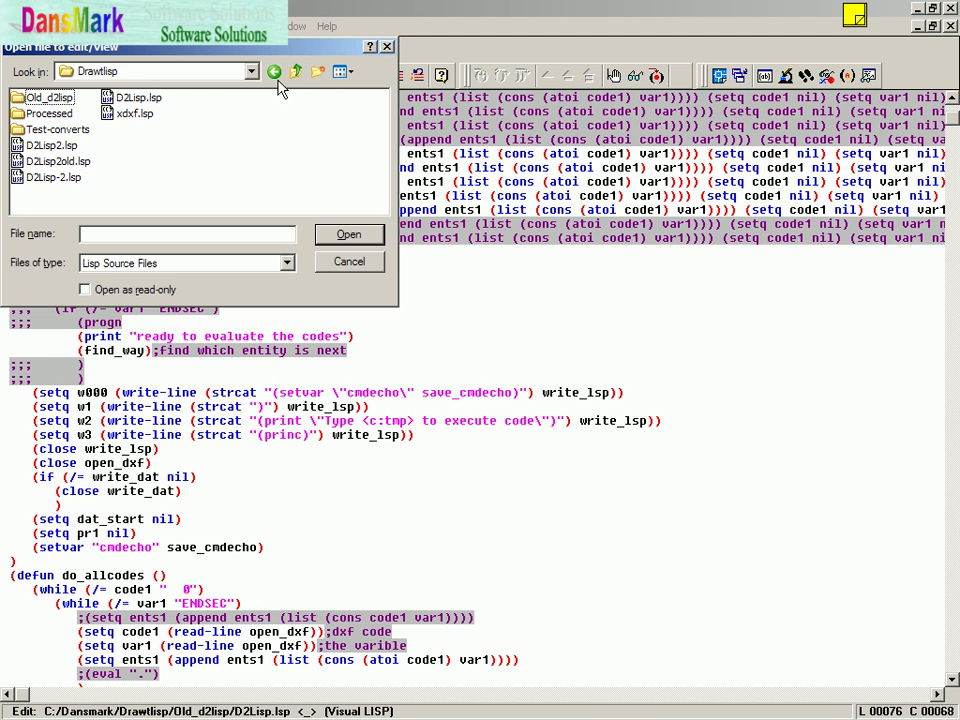
double_click(57, 129)
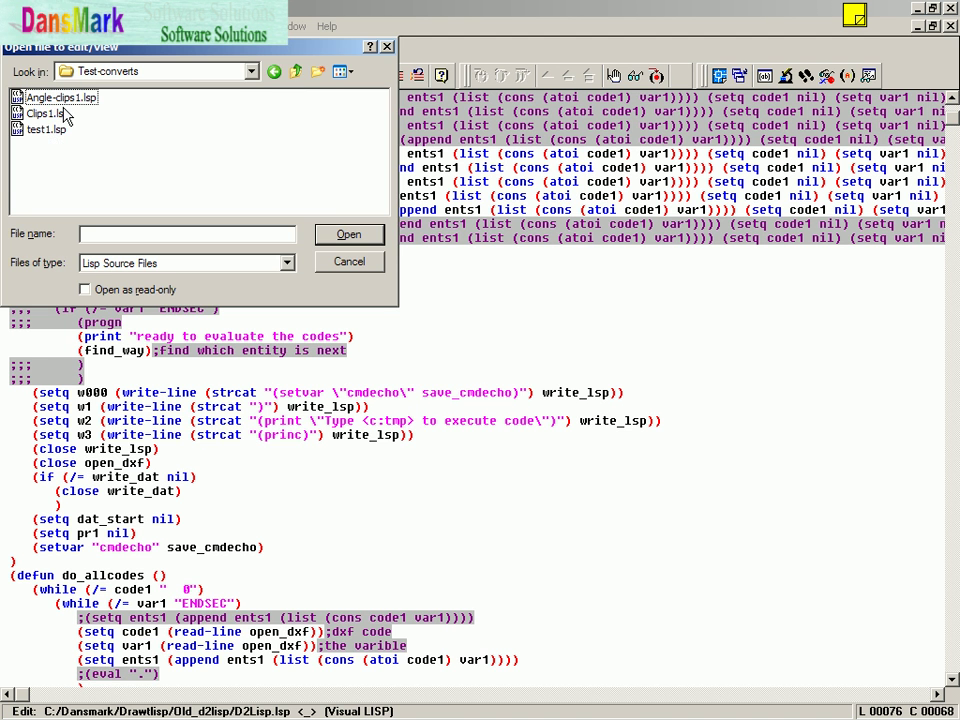
double_click(52, 113)
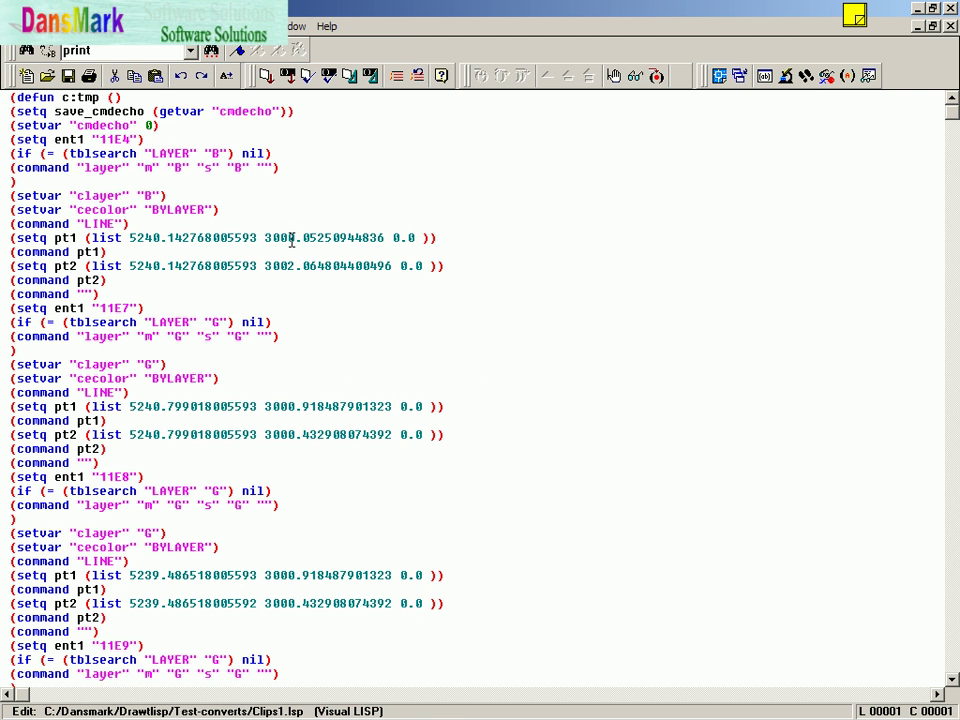
click(268, 79)
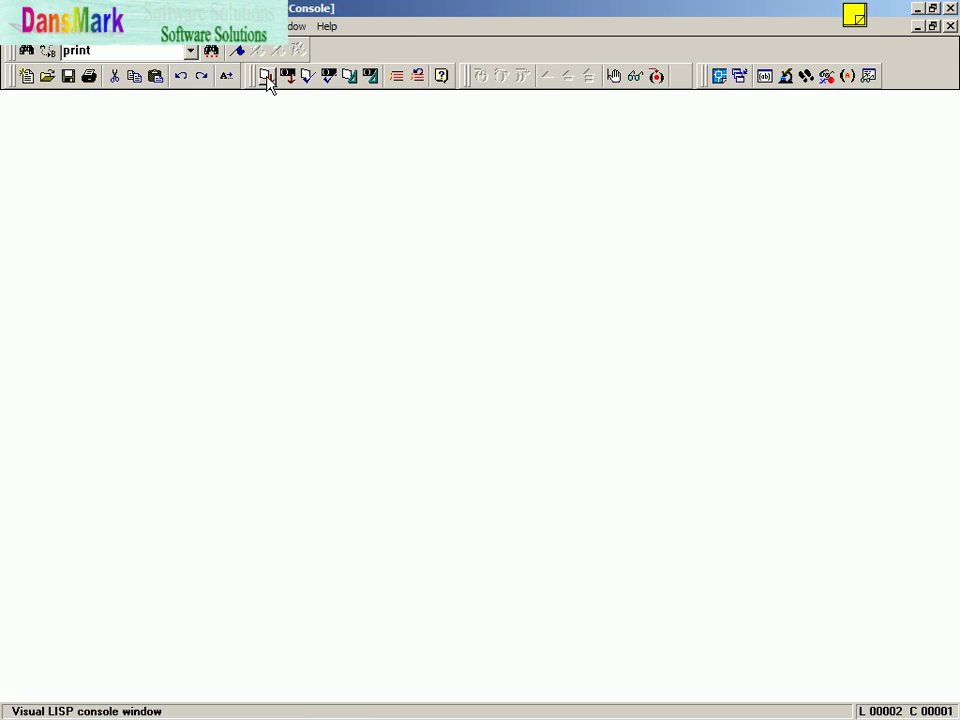
- Back in AutoCAD, erase all 90 objects of the connection detail with a selection window
click(950, 27)
key(alt+Tab)
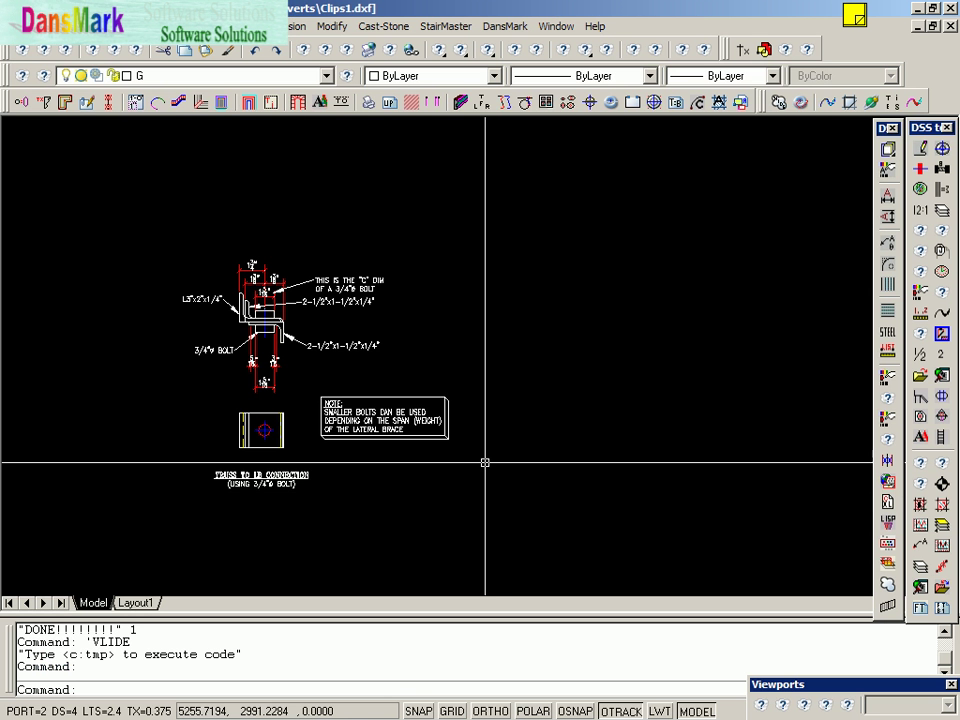
text(e)
key(Return)
click(536, 240)
click(127, 539)
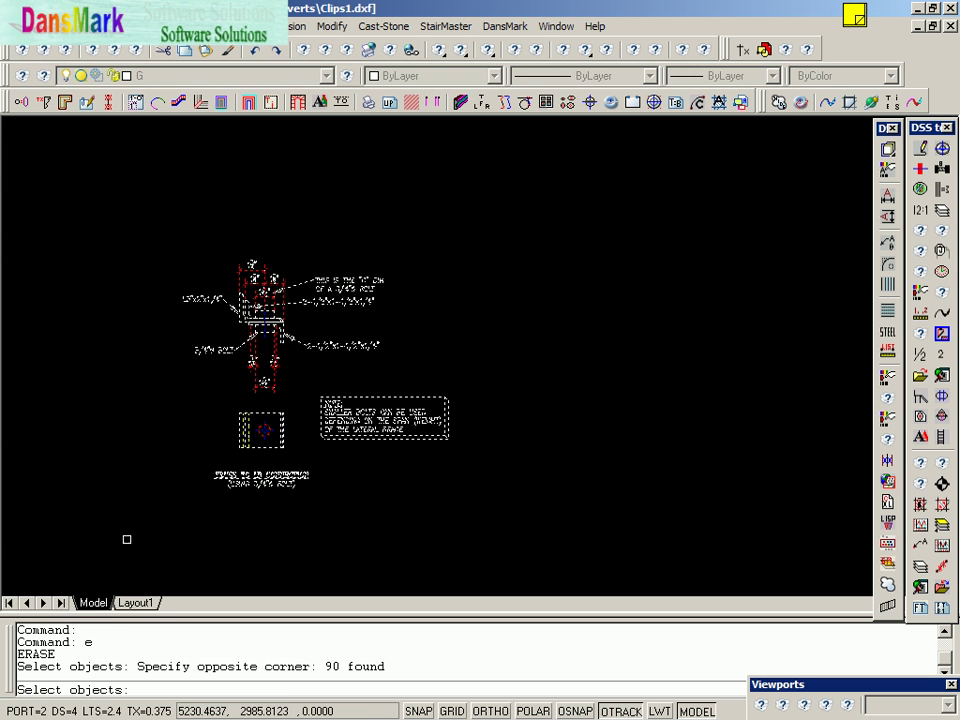
key(Return)
- Run tmp to rebuild the detail, redraw the display, and close Clips1.dxf
text(tmp)
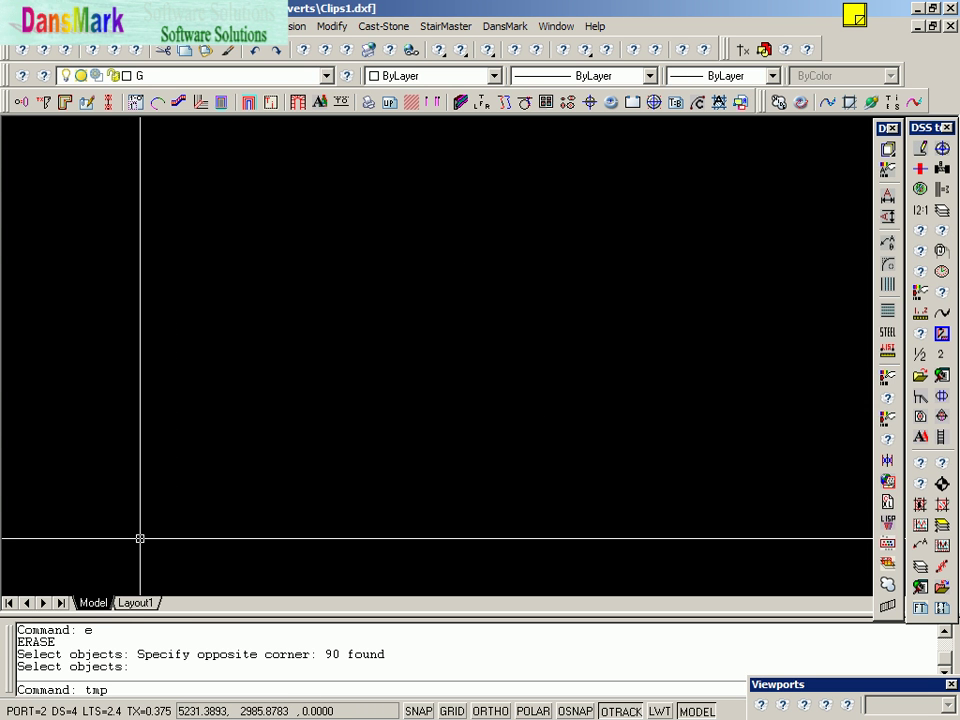
key(Return)
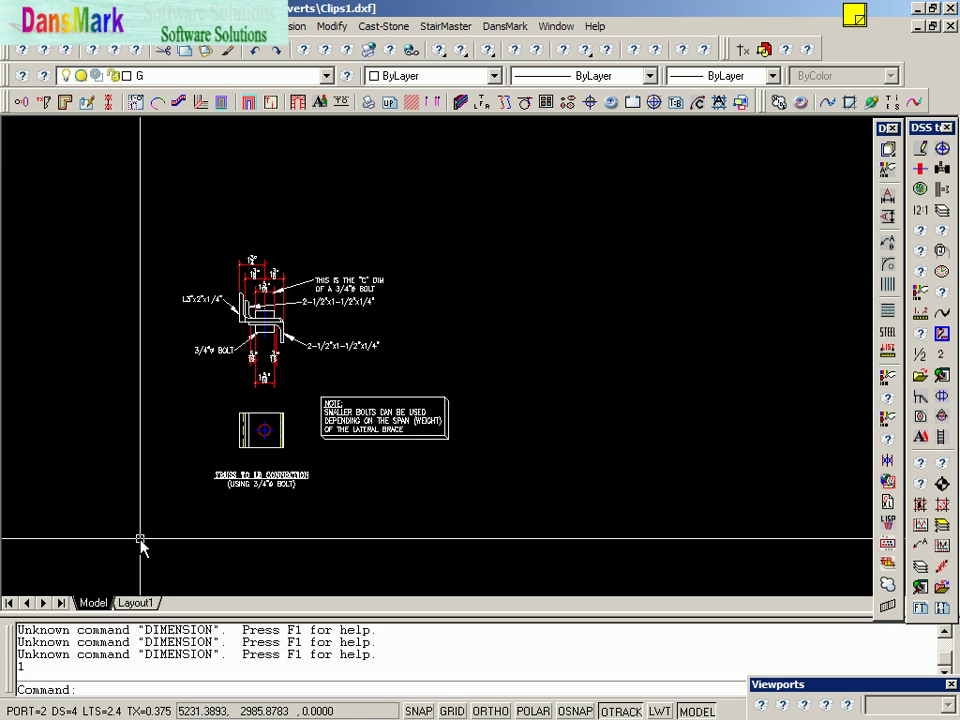
text(r)
key(Return)
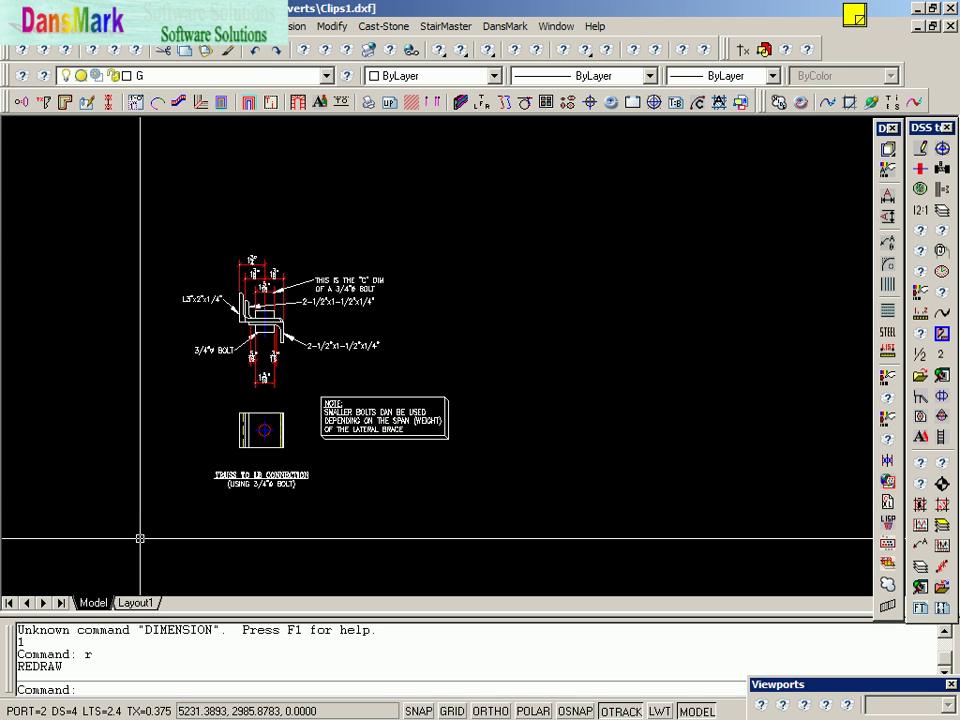
key(alt+f)
key(c)
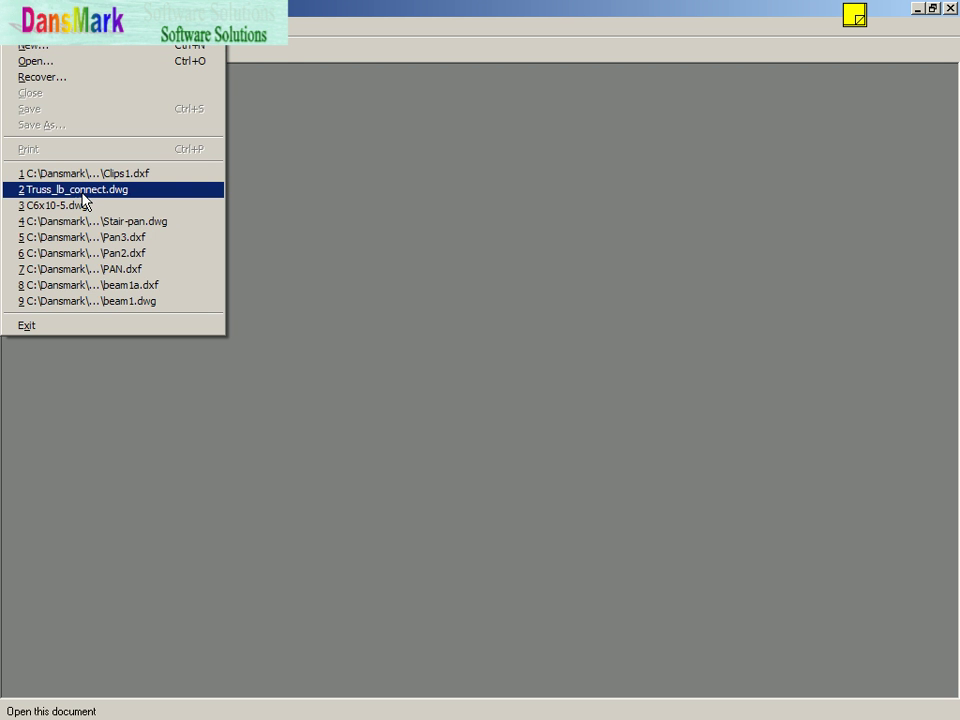
- Reopen Truss_lb_connect.dwg from the recent files list and return to the Clips1.lsp code
click(124, 190)
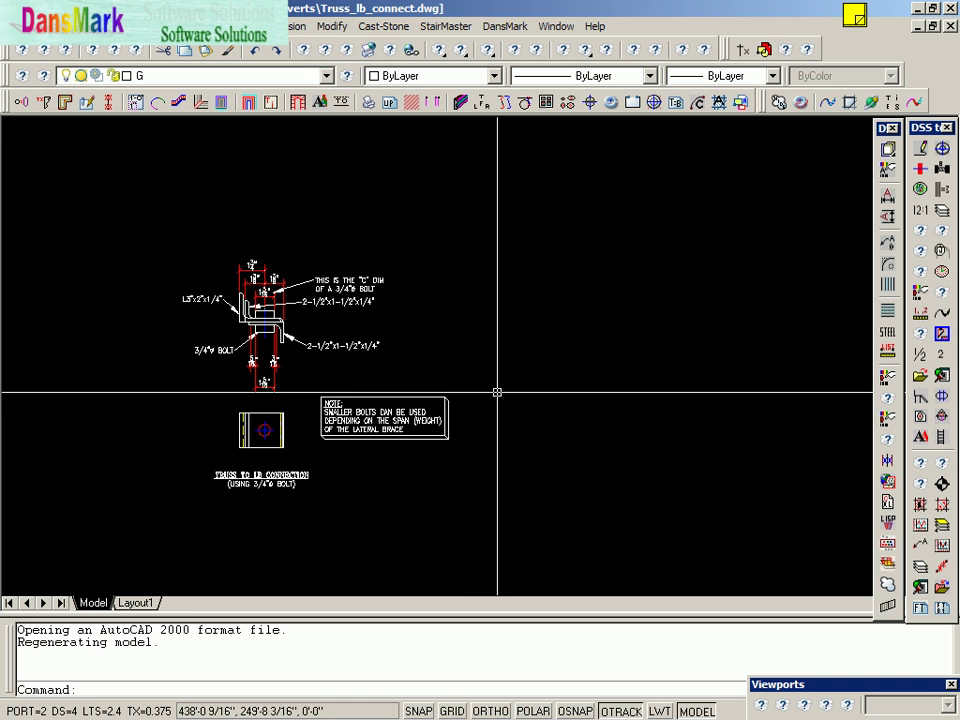
key(alt+Tab)
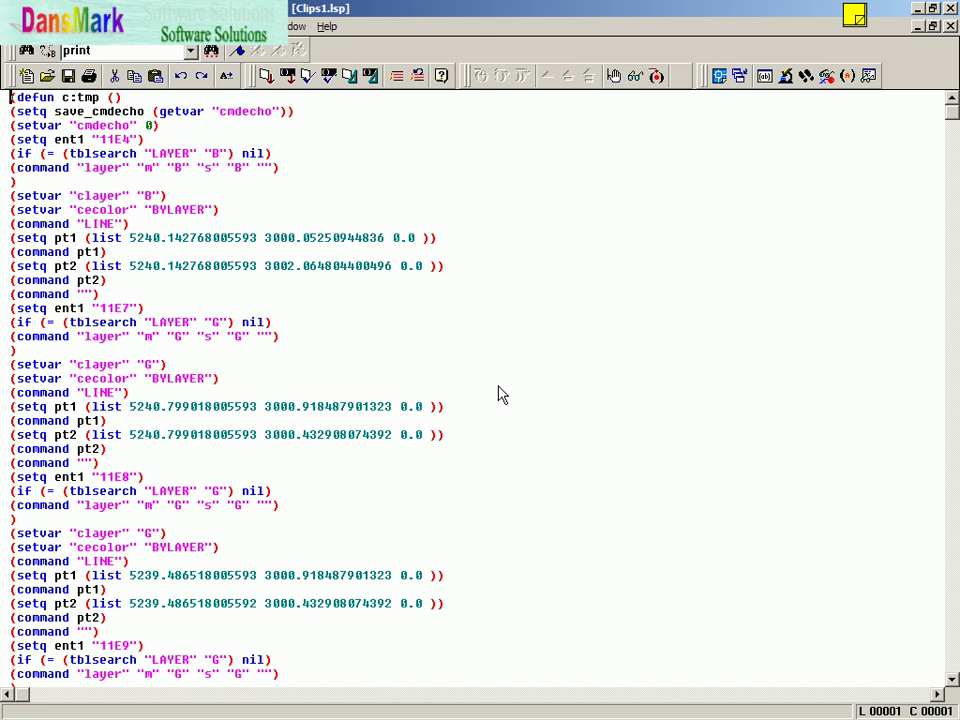
- Switch the Visual LISP editor to D2Lisp.lsp and load it into AutoCAD
key(alt+w)
key(Up)
key(Return)
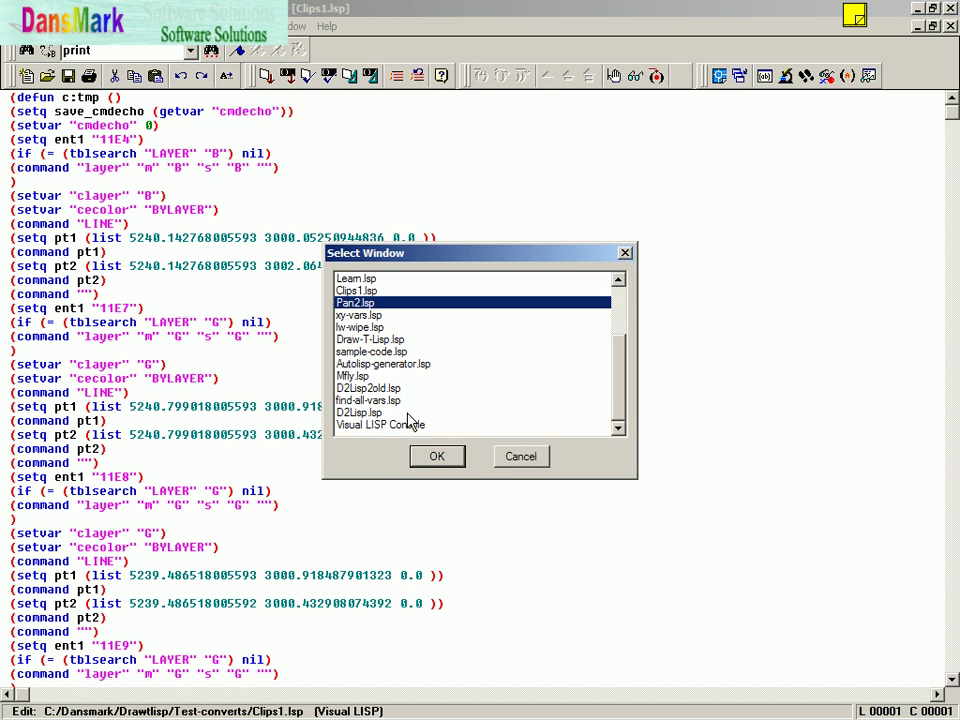
double_click(420, 412)
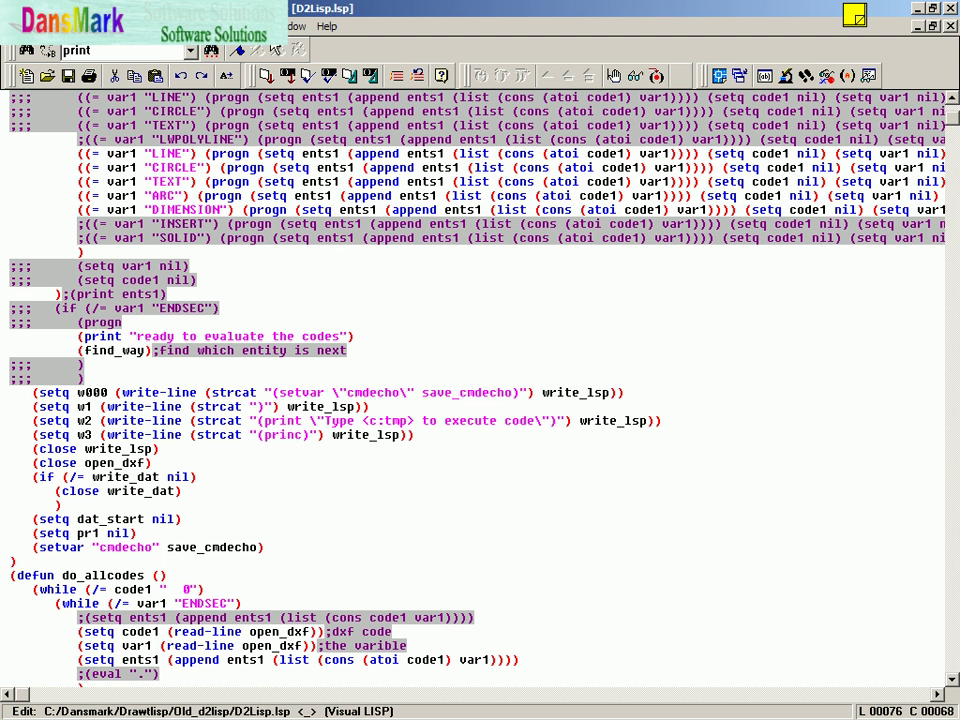
click(265, 75)
- Back in AutoCAD, start the XF DXF-to-LISP conversion command
key(alt+Tab)
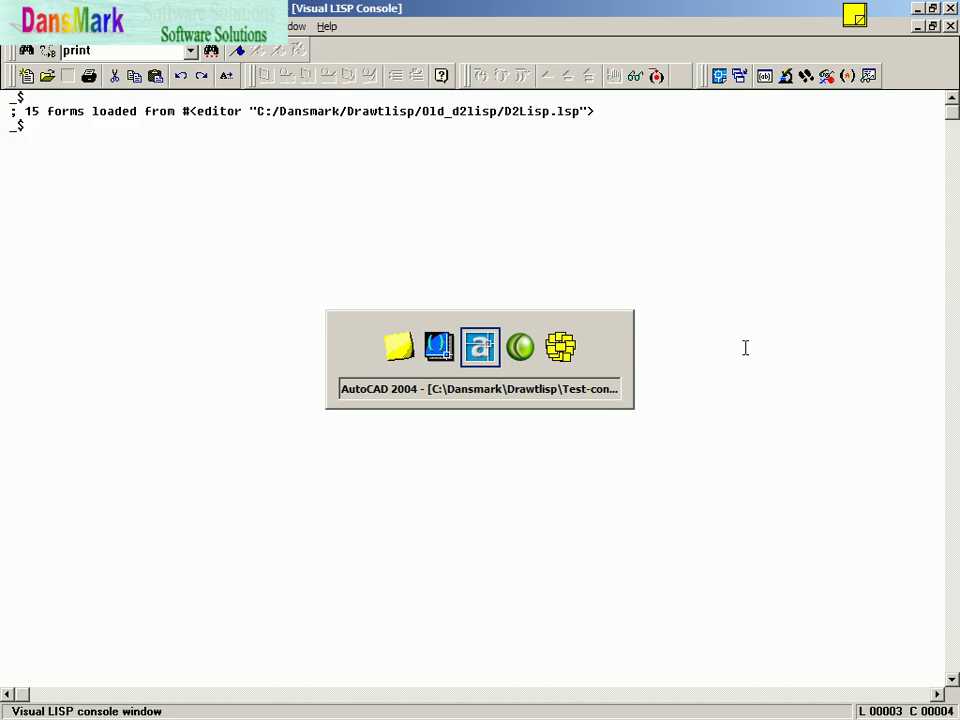
text(xf)
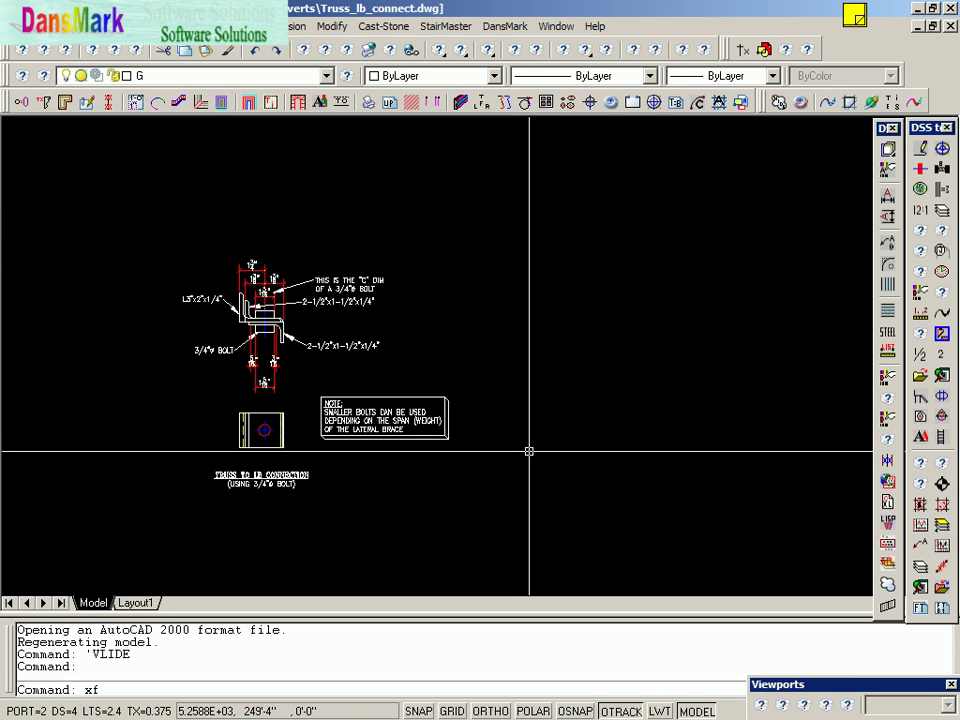
key(Return)
- Choose Clips1.dxf in the DXF Finder as the file to convert
text(x)
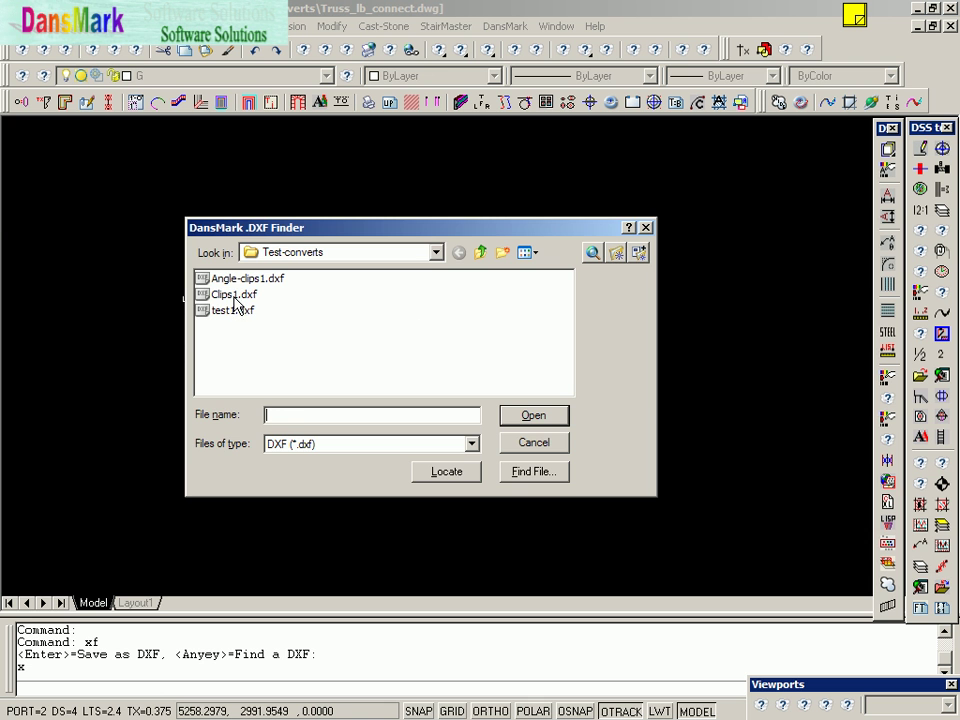
click(238, 295)
click(549, 424)
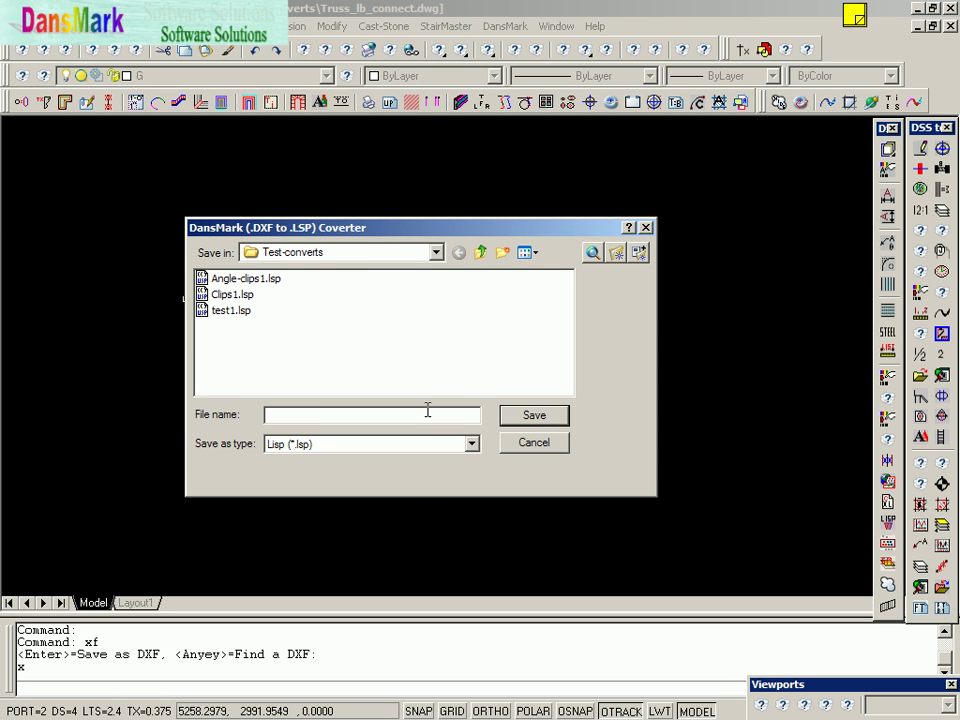
- Save the converted code as clips1.lsp, replacing the existing copy
text(cli)
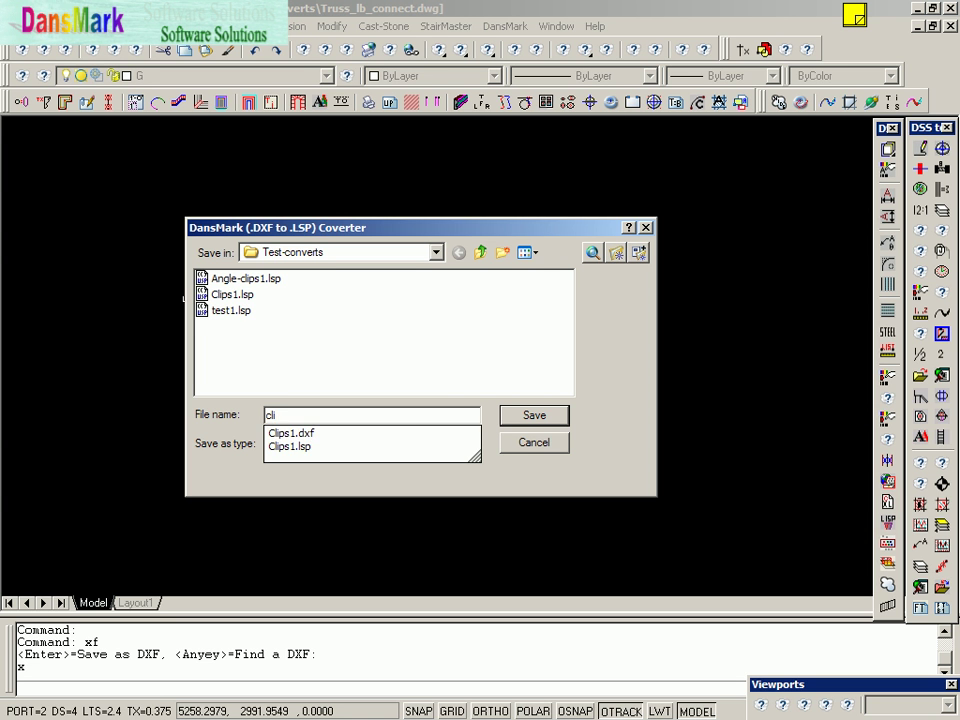
text(s)
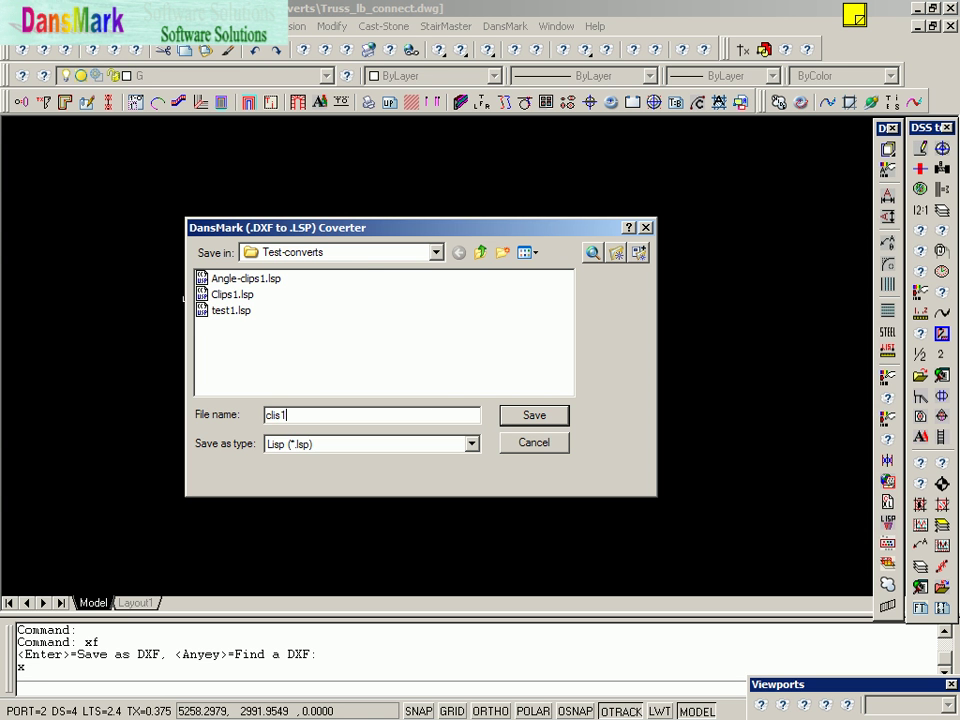
key(BackSpace)
text(ps1)
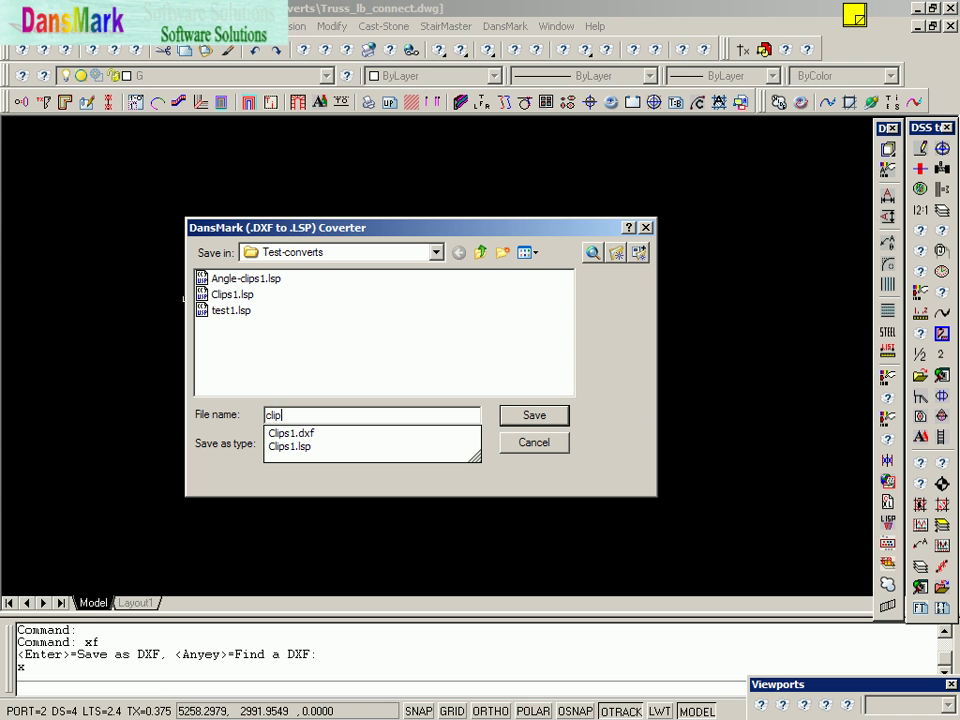
click(494, 427)
click(534, 415)
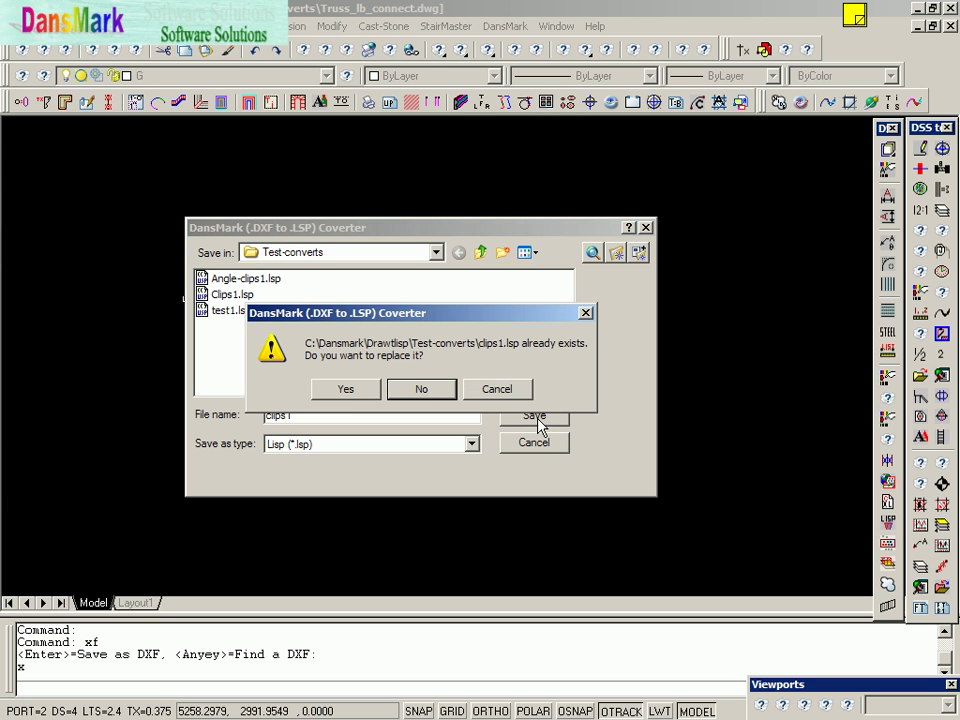
click(345, 390)
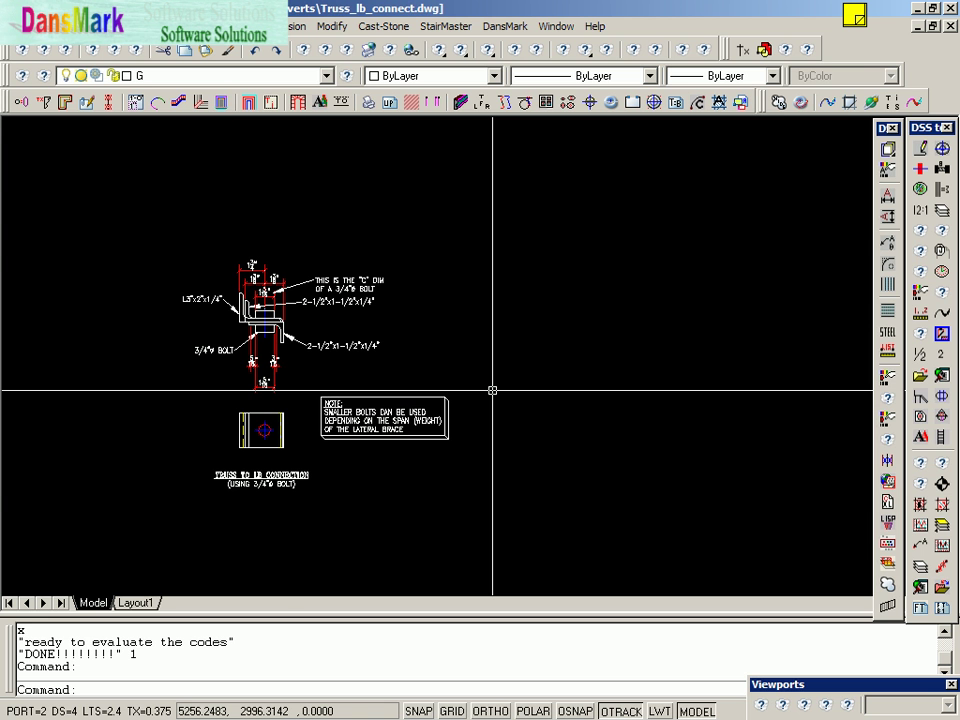
- Revert the Clips1.lsp buffer to the updated disk version, load it, and return to AutoCAD
key(alt+Tab)
key(alt+Tab)
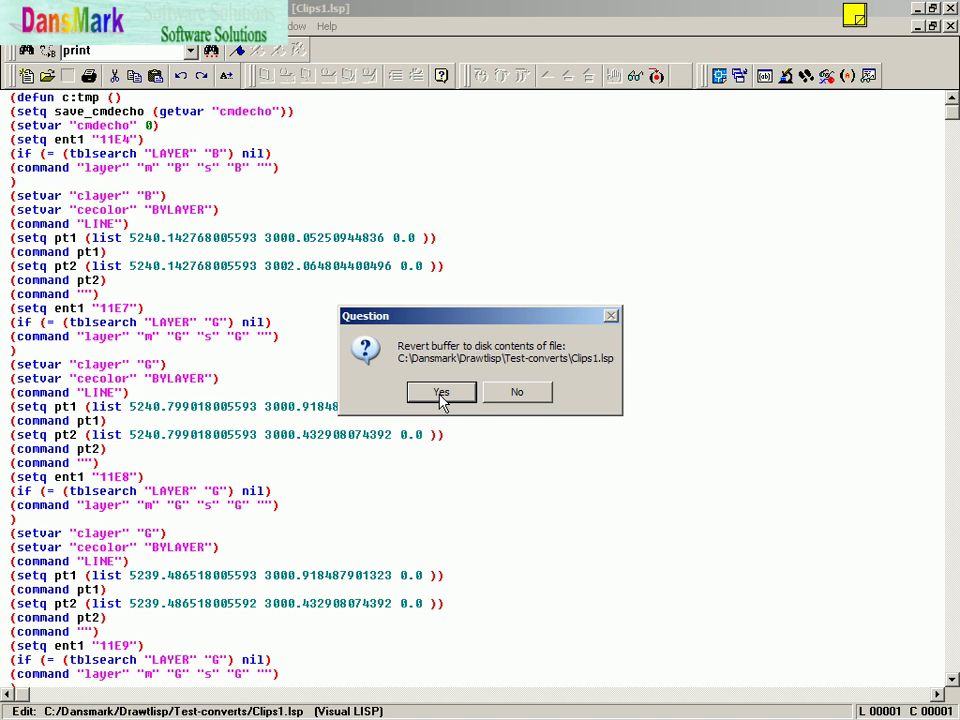
click(441, 393)
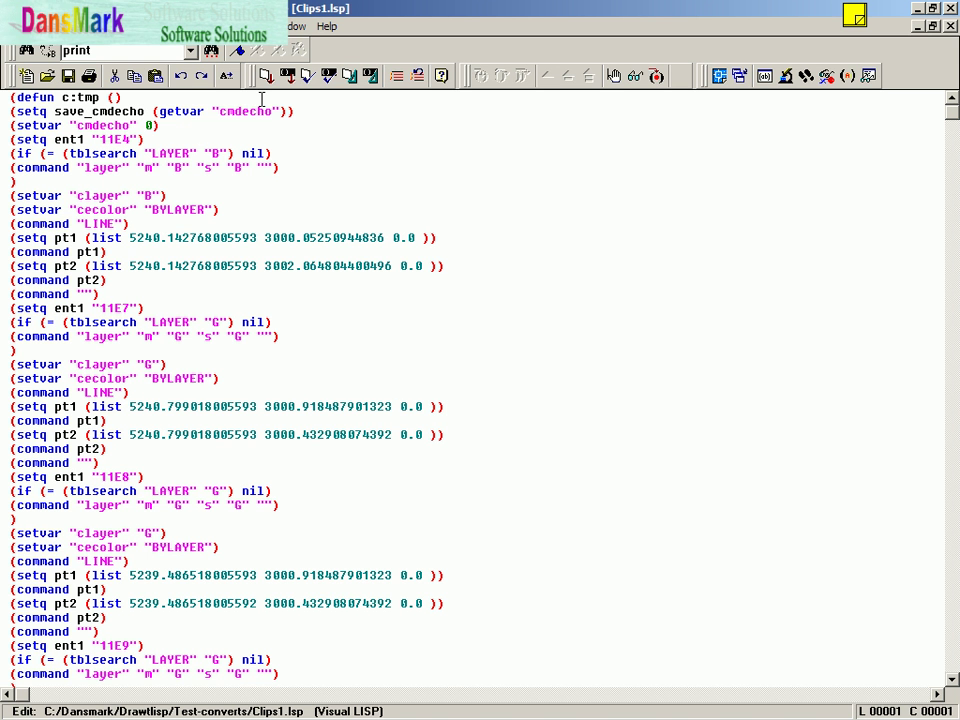
click(268, 78)
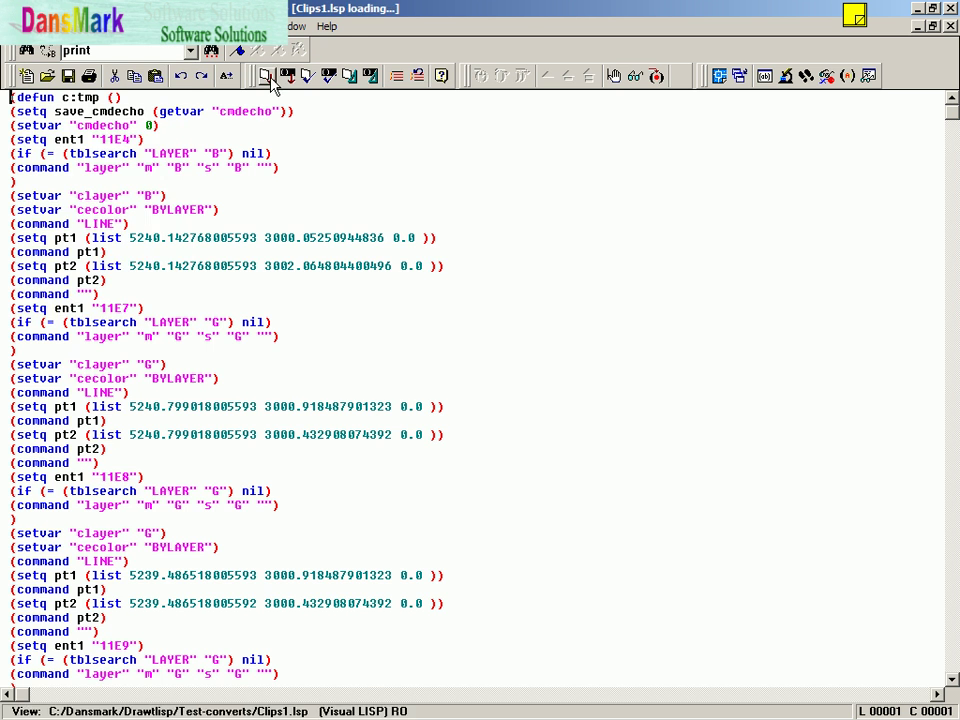
click(719, 76)
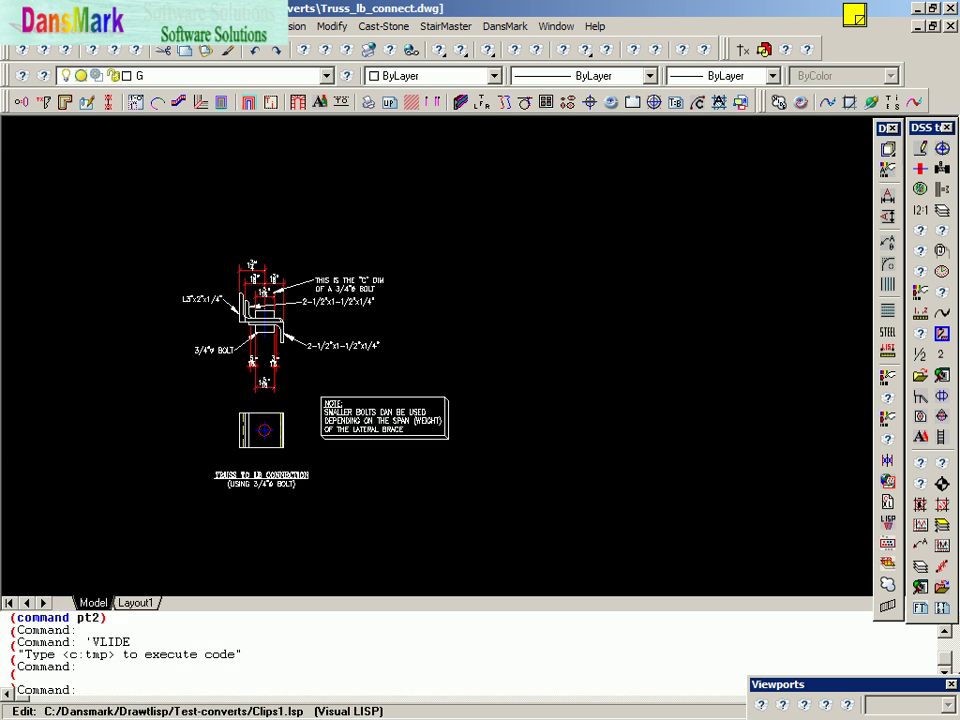
- Erase all 90 objects of the truss-to-LB detail with a selection window
text(e)
key(Return)
click(515, 232)
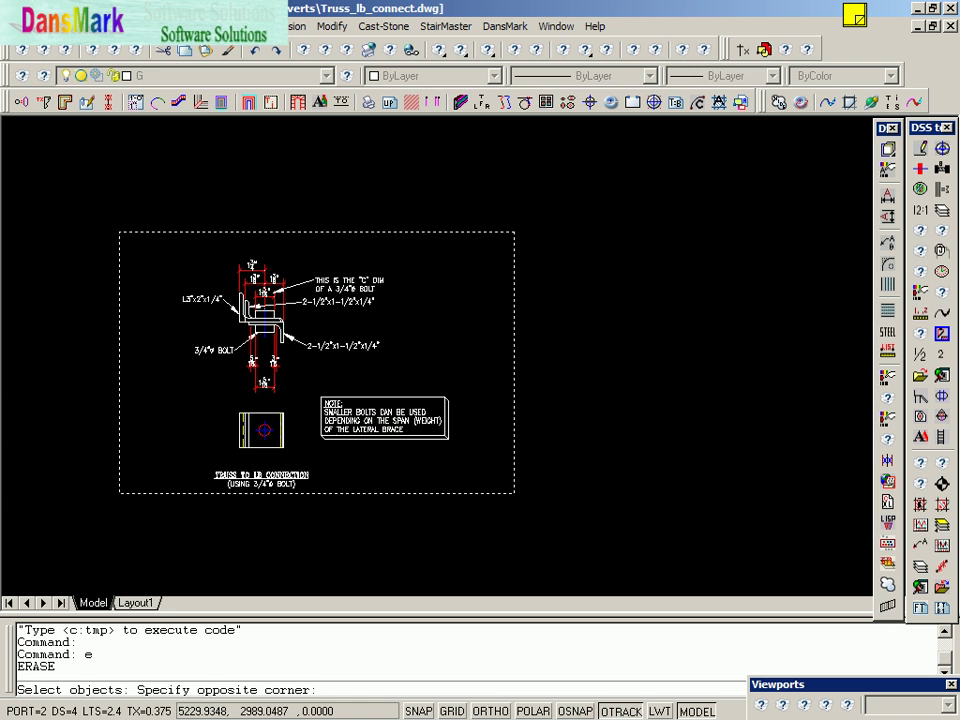
click(119, 492)
key(Return)
key(alt+Tab)
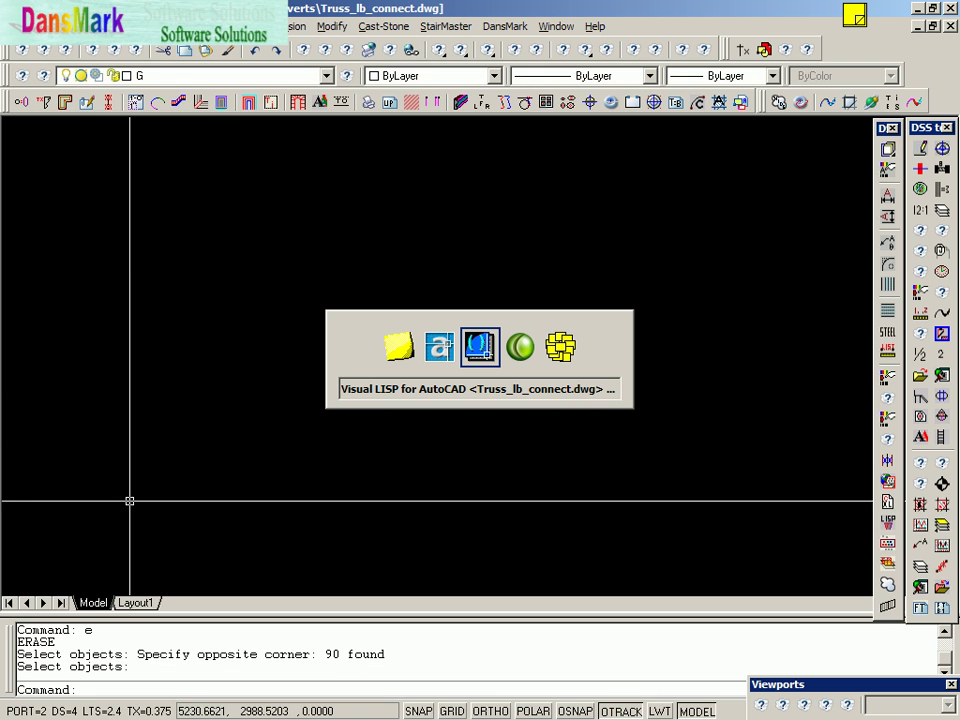
key(alt+Tab)
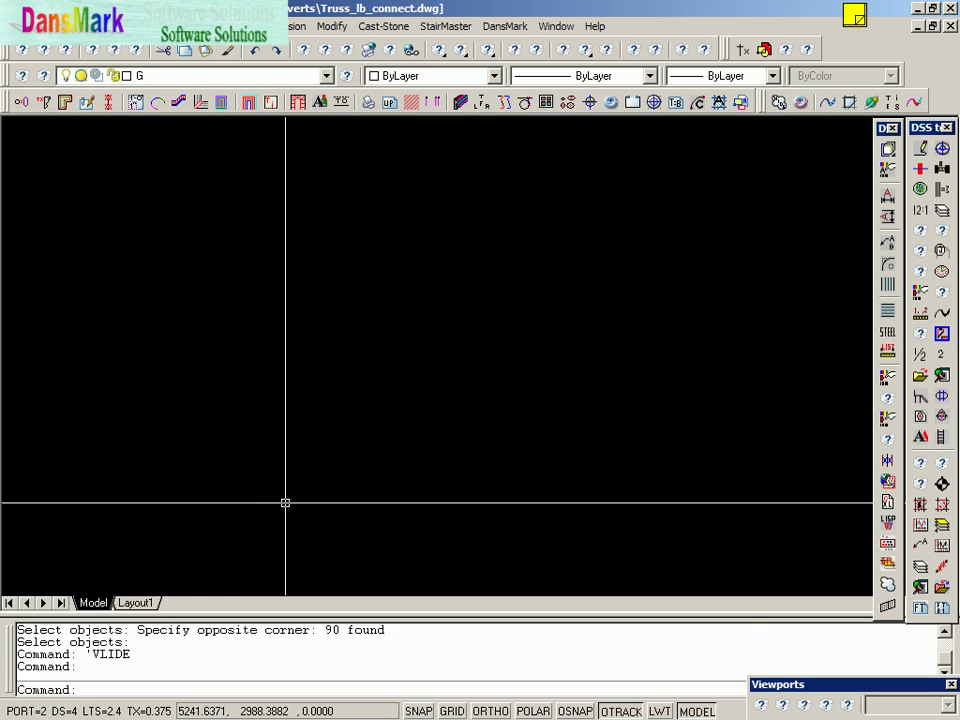
- Run tmp to rebuild the detail from the updated code, then redraw the display
text(tmp)
key(Return)
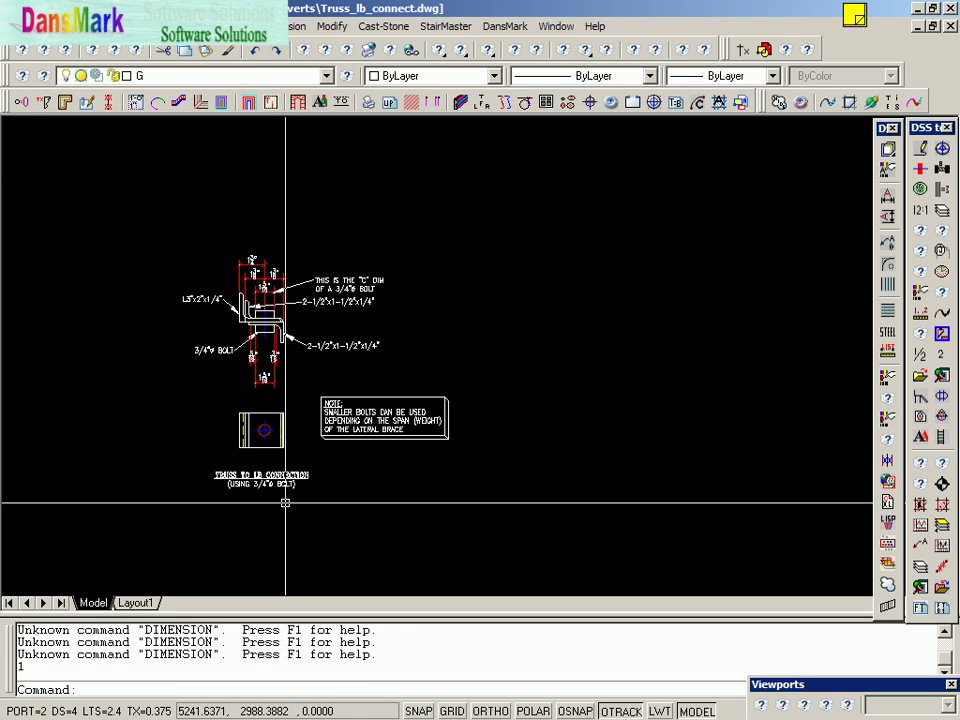
key(Return)
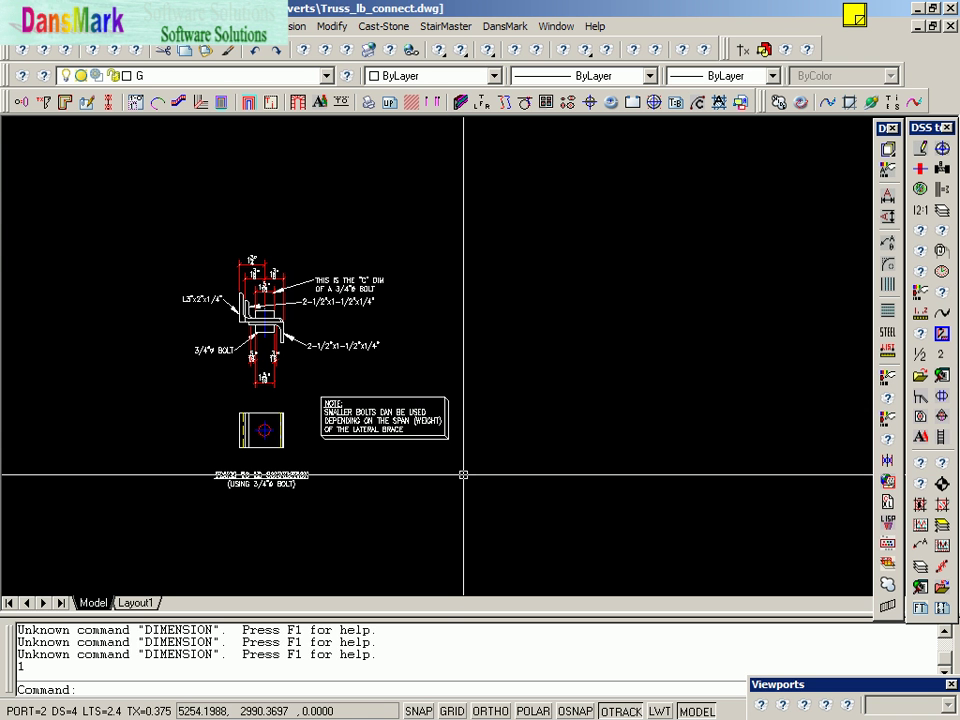
text(r)
key(Return)
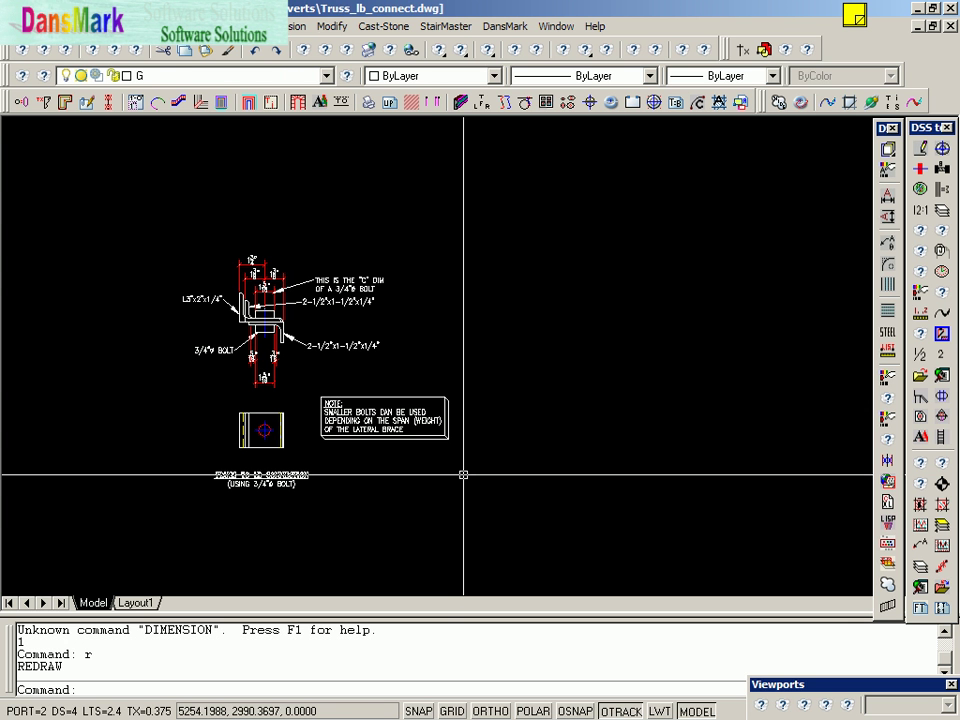
key(alt)
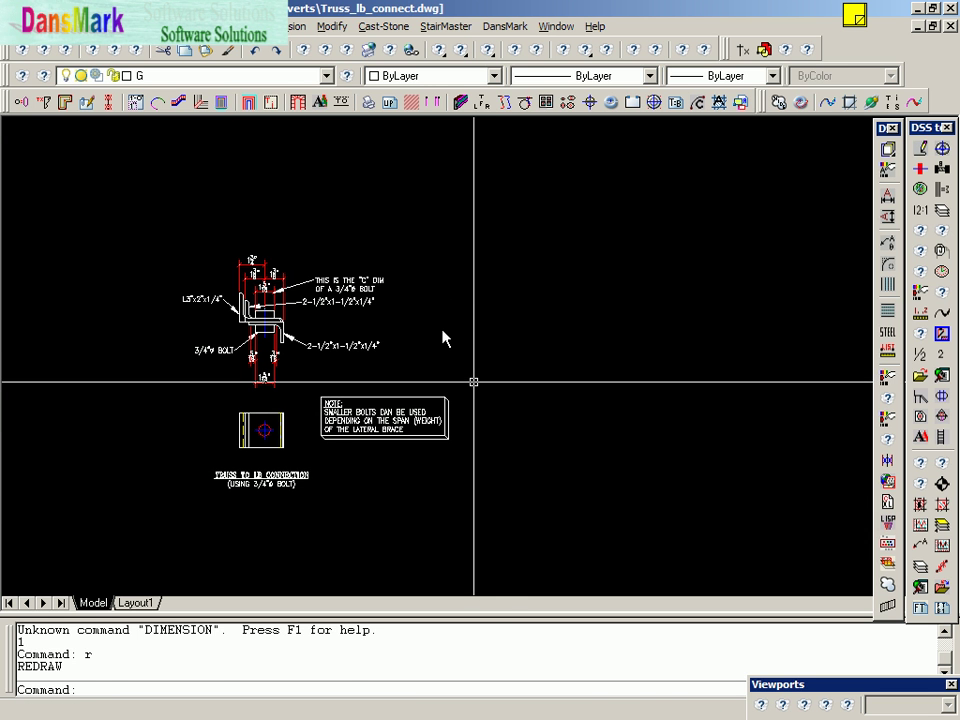
key(alt+v)
key(z)
key(w)
click(420, 243)
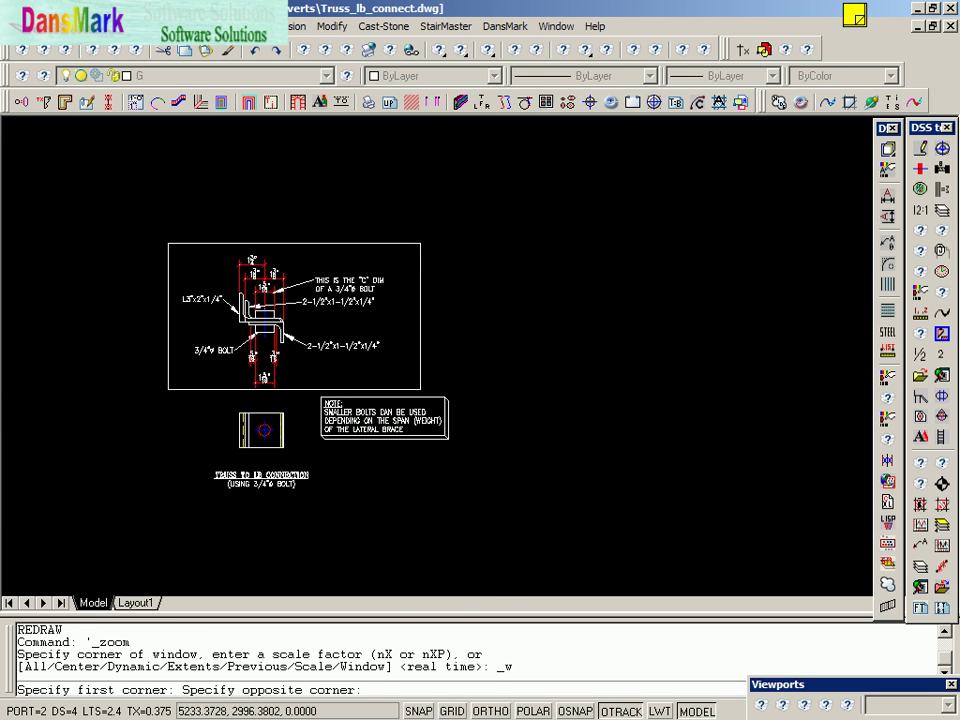
click(171, 386)
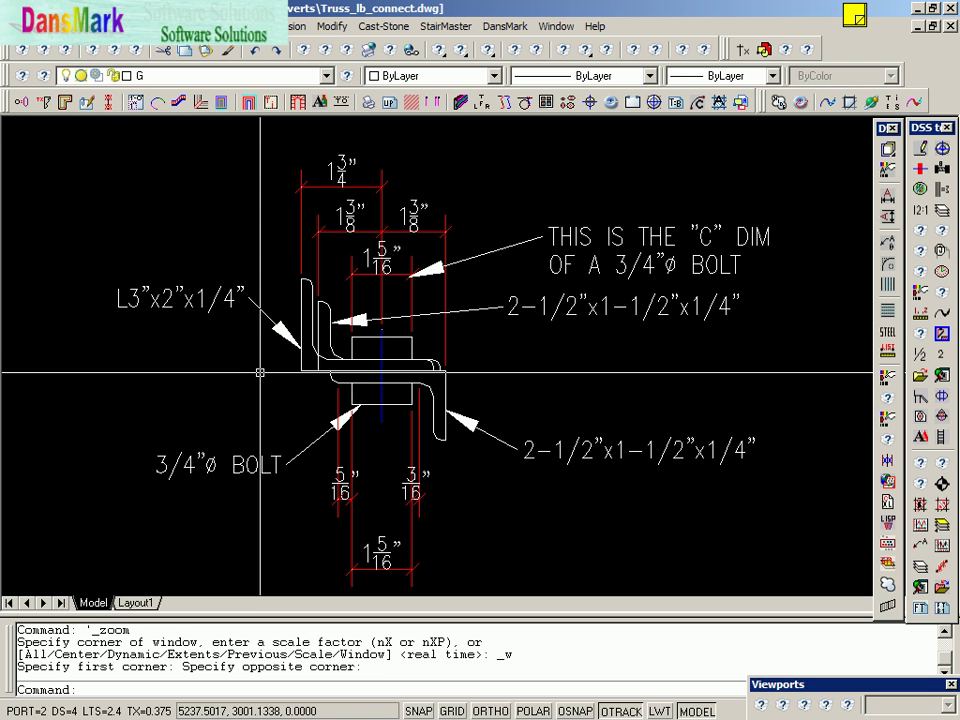